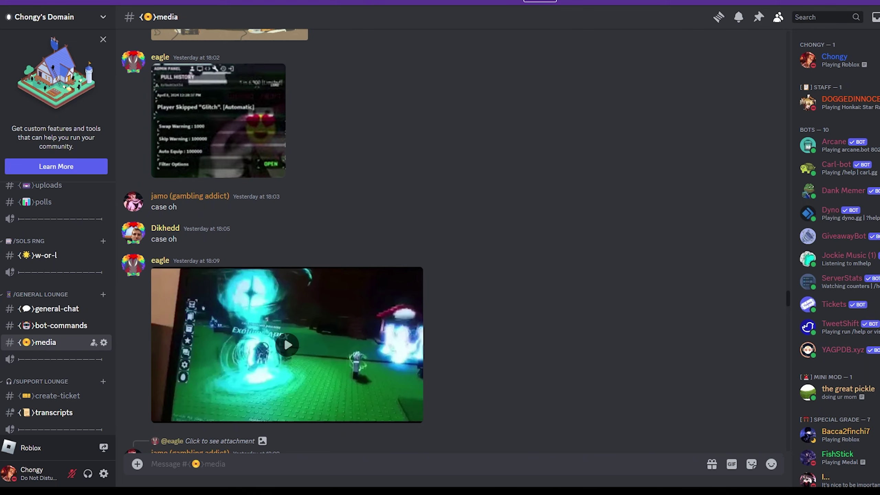
scroll(287, 295, "down", 2)
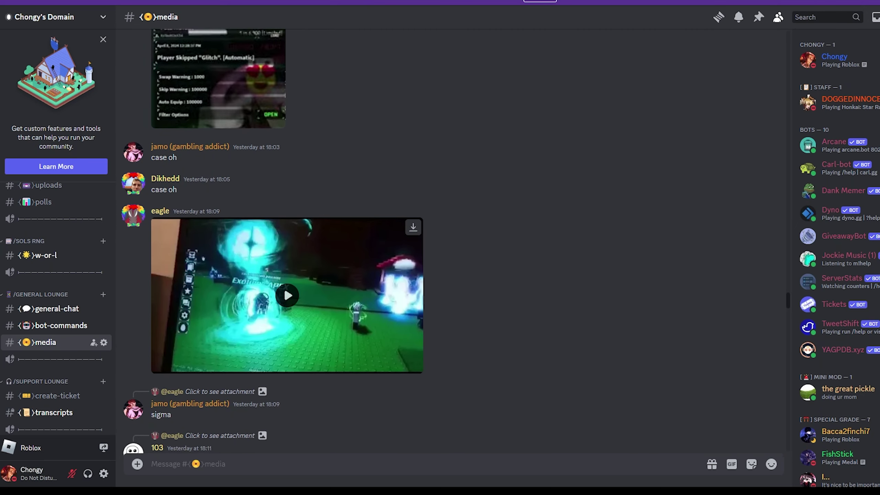
Play the Roblox gameplay video posted in the #media channel
left_click(287, 296)
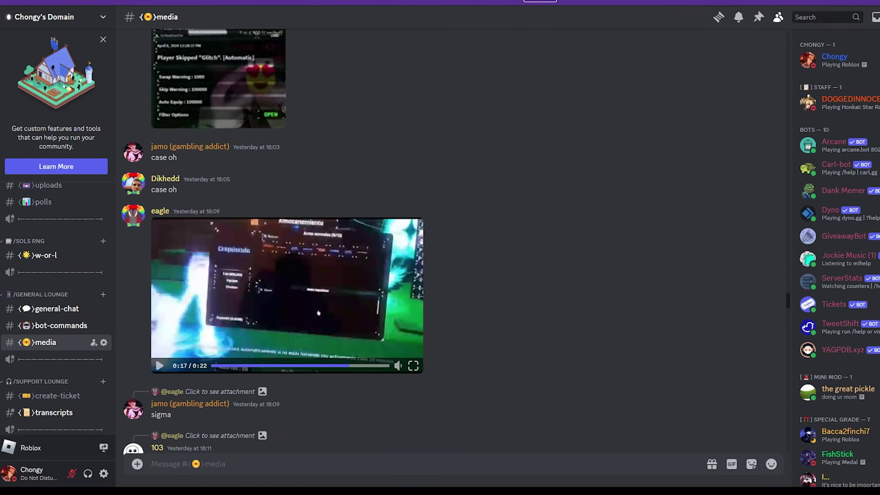
scroll(612, 372, "up", 3)
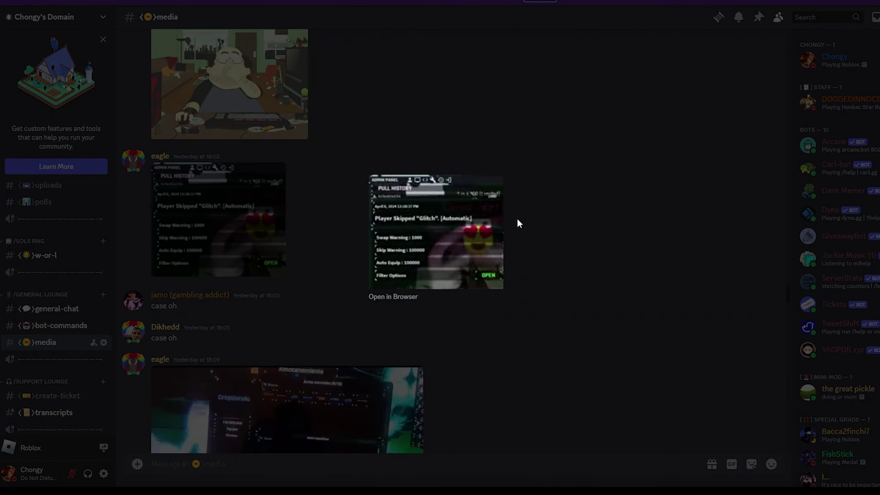